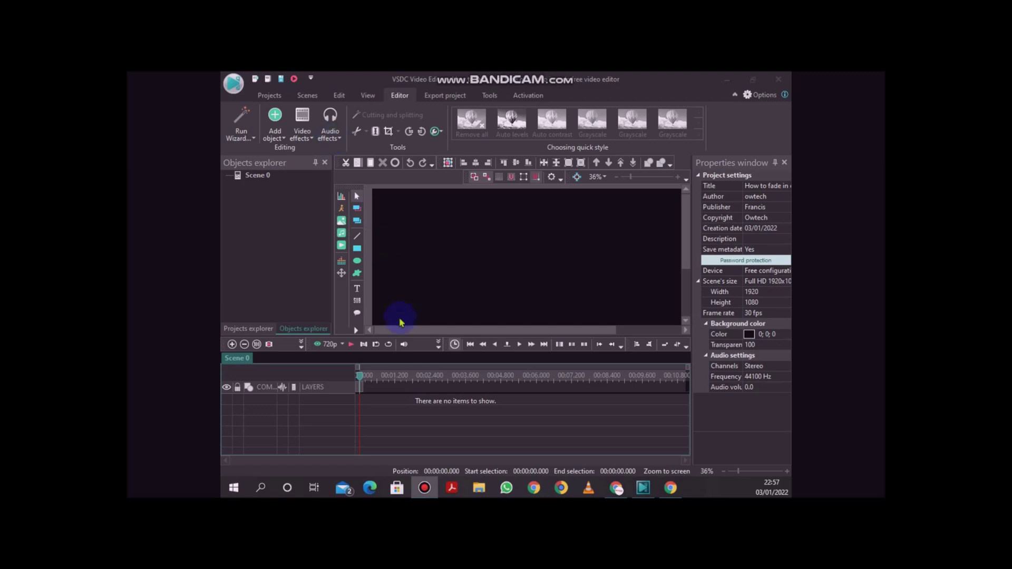
# Start adding a video object and browse to the Downloads folder
pyautogui.click(281, 140)
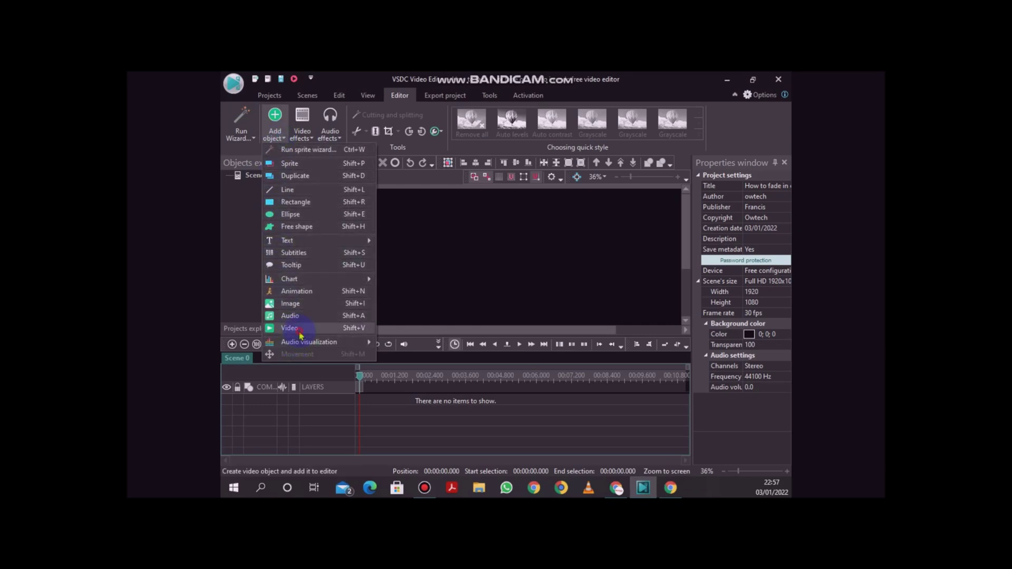
pyautogui.click(558, 323)
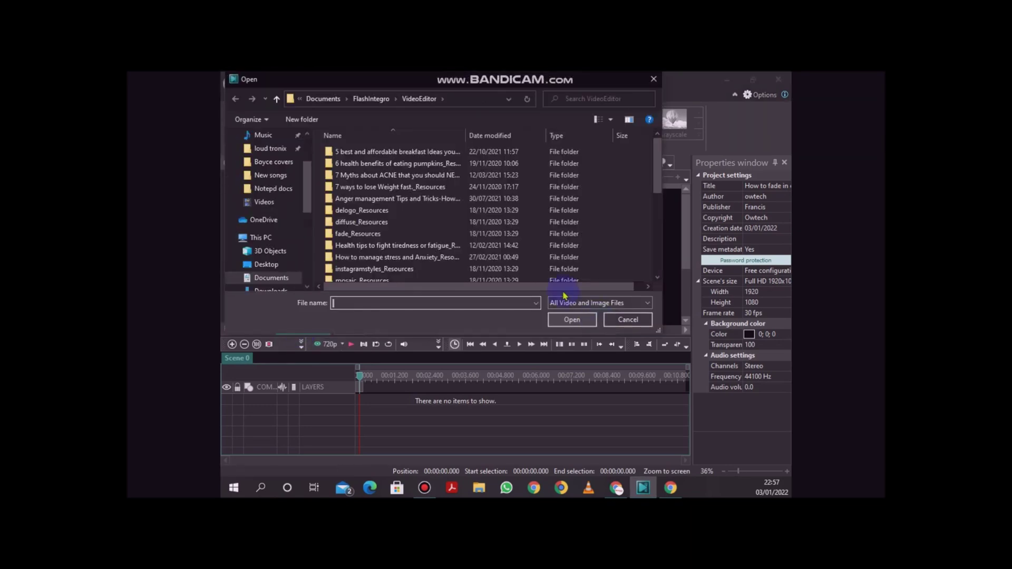
pyautogui.scroll(-5, 366, 213)
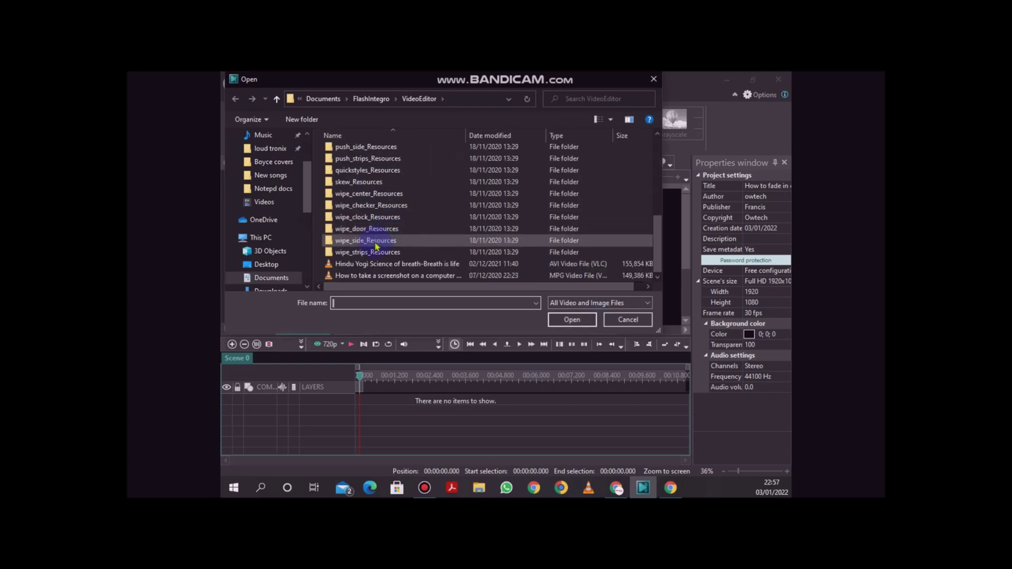
pyautogui.scroll(5, 359, 215)
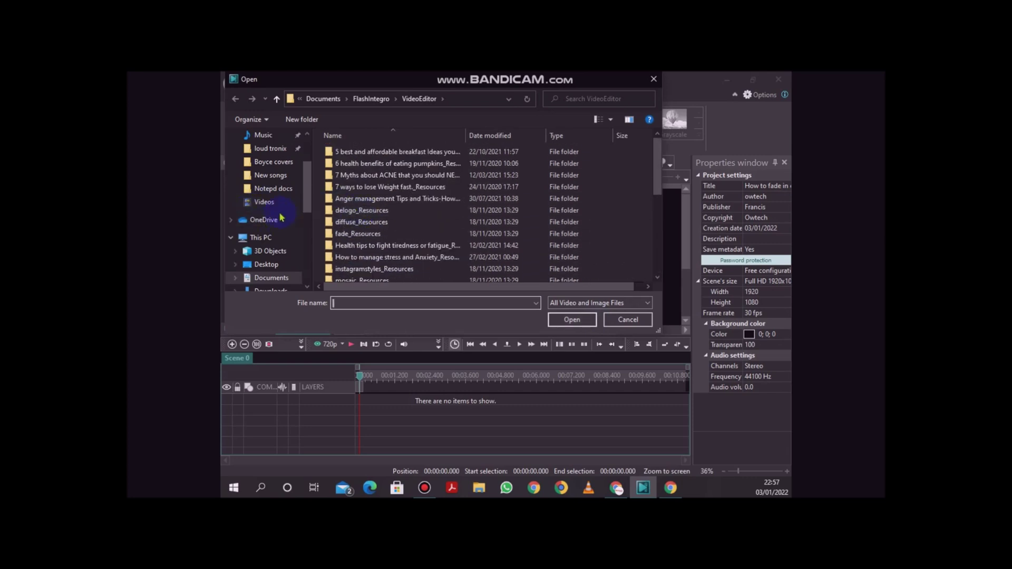
pyautogui.scroll(3, 287, 212)
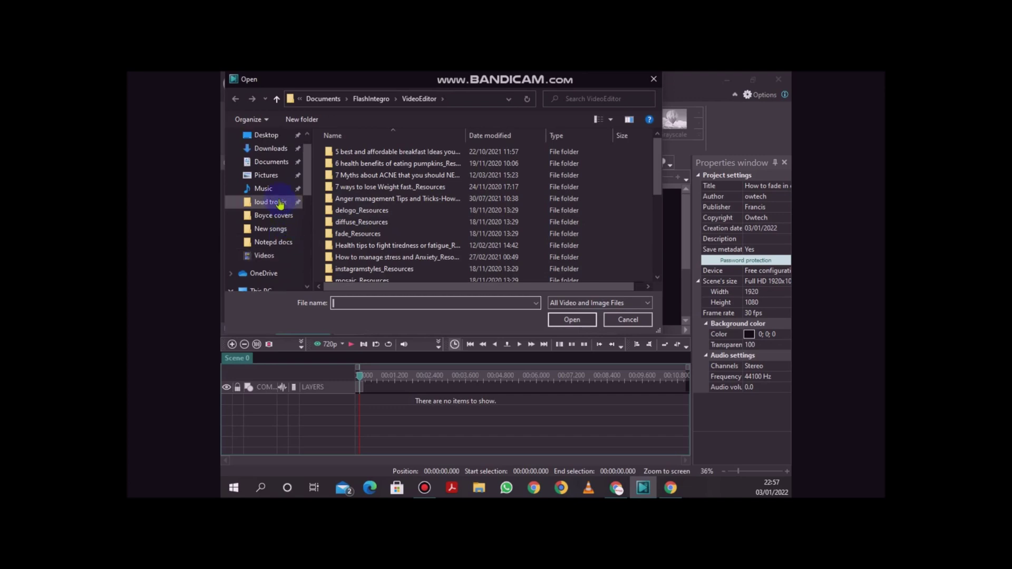
pyautogui.click(270, 152)
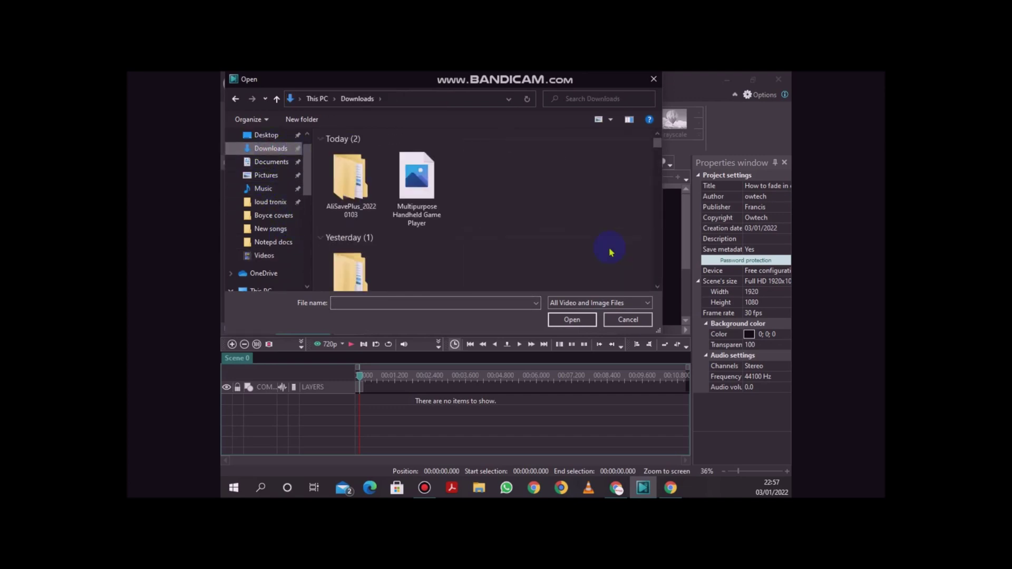
pyautogui.scroll(-3, 548, 192)
pyautogui.scroll(-5, 548, 193)
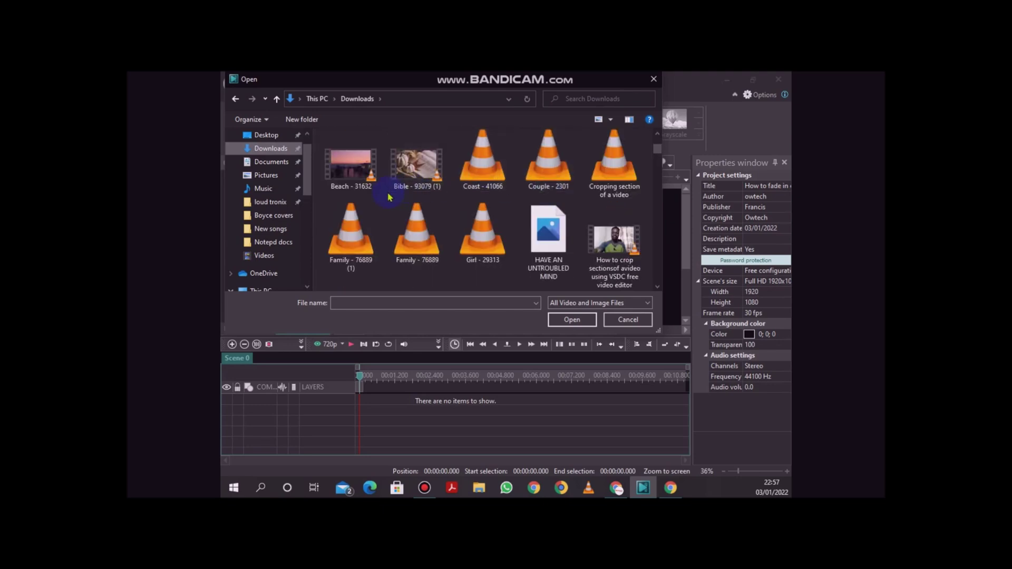
# Select the Beach, Bible (1), Coast, Family (1) and Girl clips and open them
pyautogui.click(351, 172)
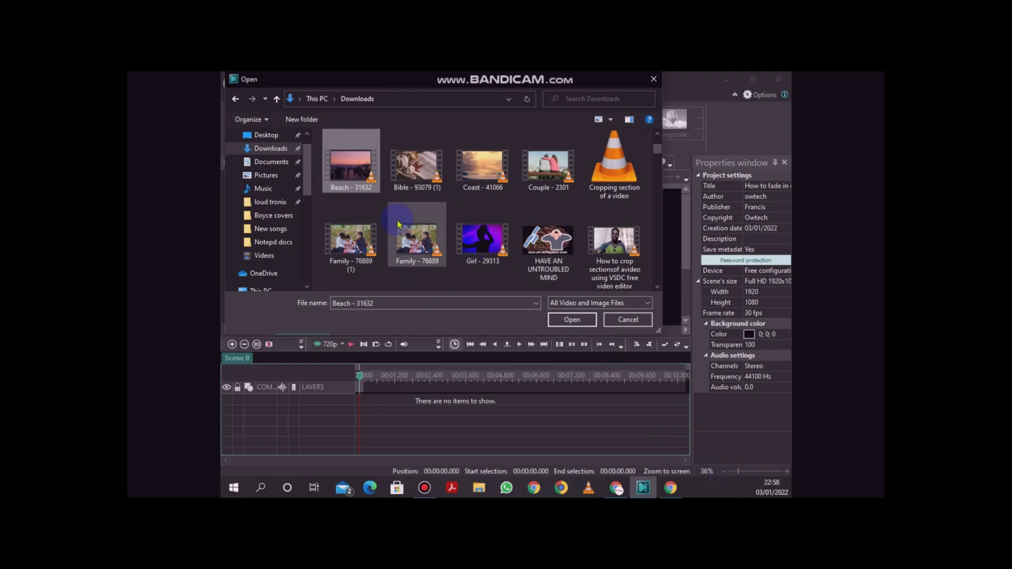
pyautogui.keyDown('ctrl'); pyautogui.click(483, 166); pyautogui.keyUp('ctrl')
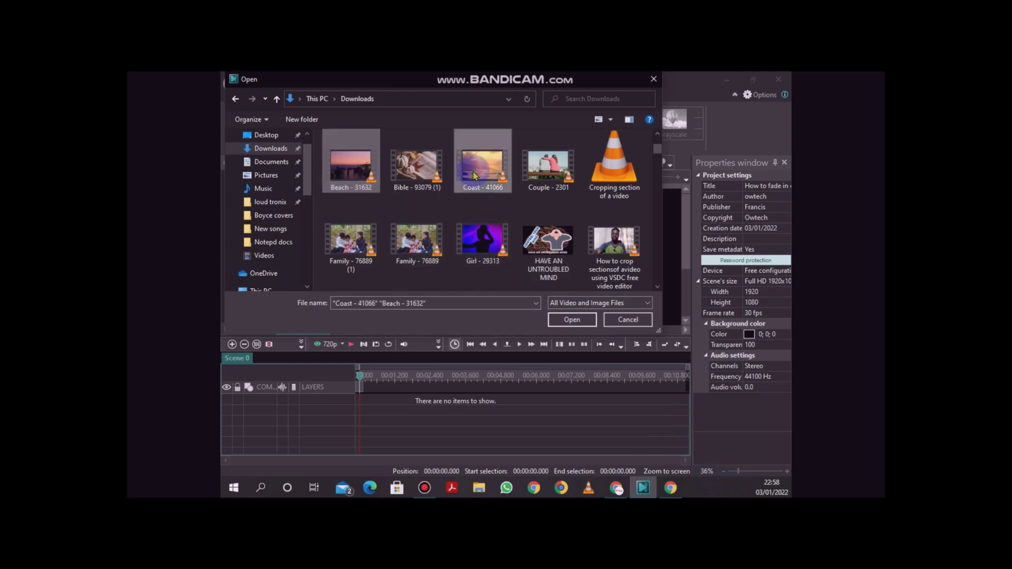
pyautogui.keyDown('ctrl'); pyautogui.click(549, 168); pyautogui.keyUp('ctrl')
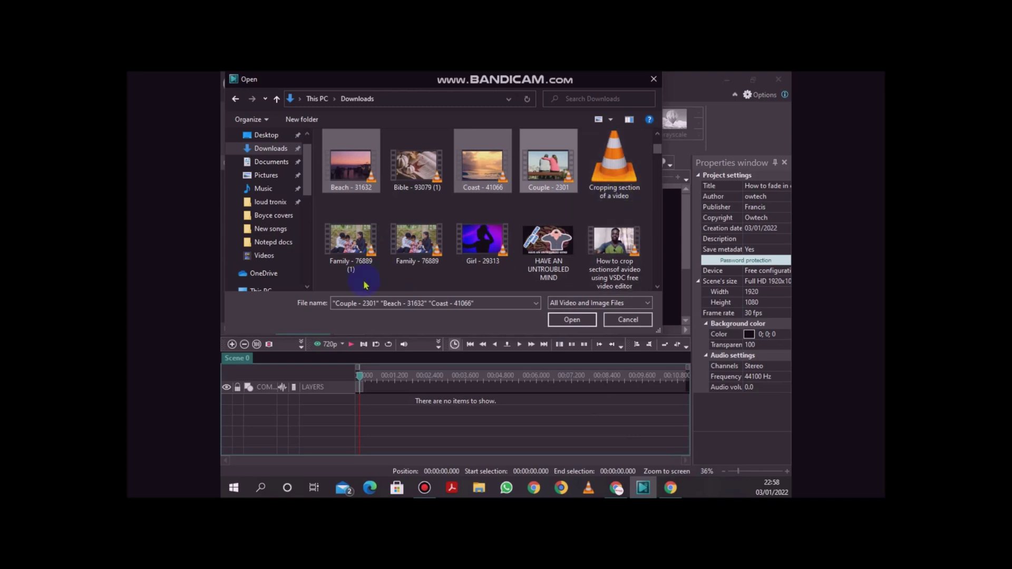
pyautogui.keyDown('ctrl'); pyautogui.click(354, 242); pyautogui.keyUp('ctrl')
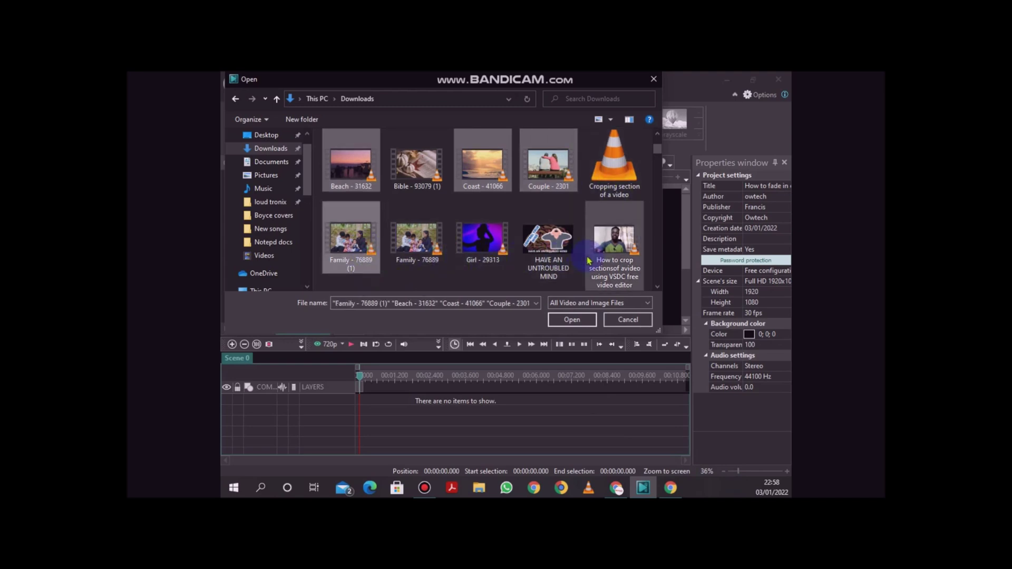
pyautogui.keyDown('ctrl'); pyautogui.click(490, 234); pyautogui.keyUp('ctrl')
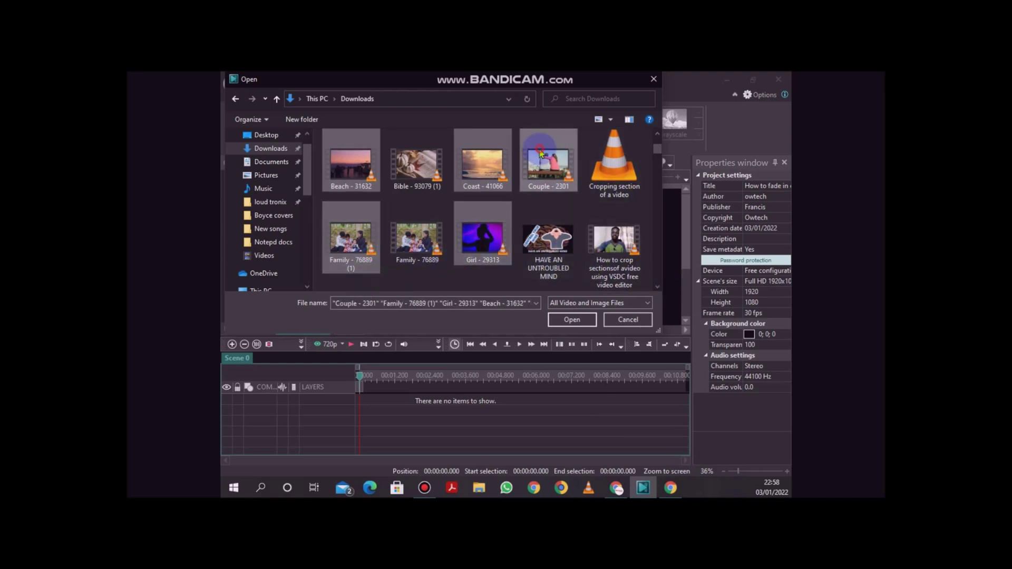
pyautogui.keyDown('ctrl'); pyautogui.click(548, 163); pyautogui.keyUp('ctrl')
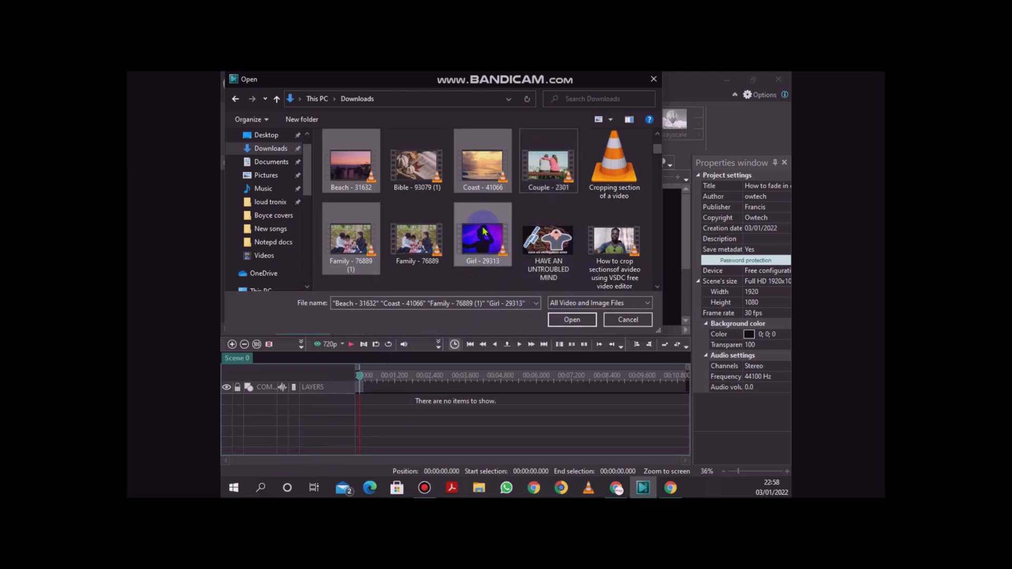
pyautogui.keyDown('ctrl'); pyautogui.click(417, 188); pyautogui.keyUp('ctrl')
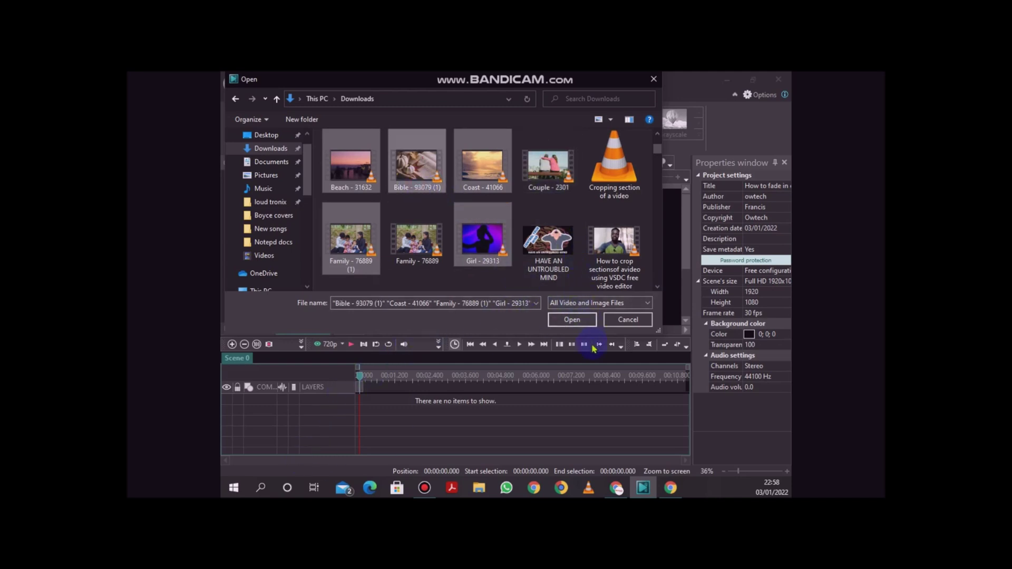
pyautogui.click(572, 320)
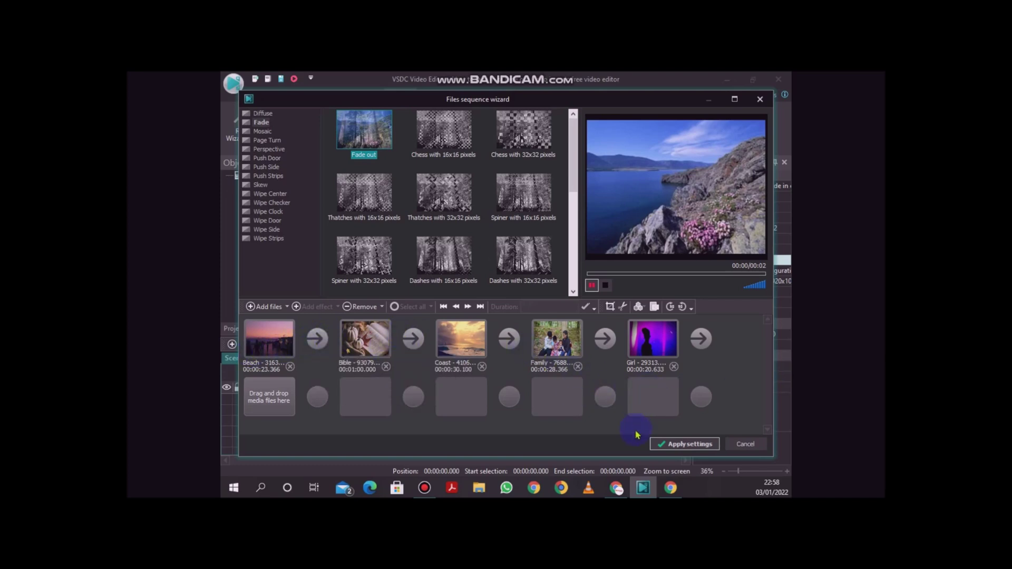
# Apply the Files sequence wizard to lay Beach, Bible, Coast, Family and Girl onto Layer 1
pyautogui.click(674, 444)
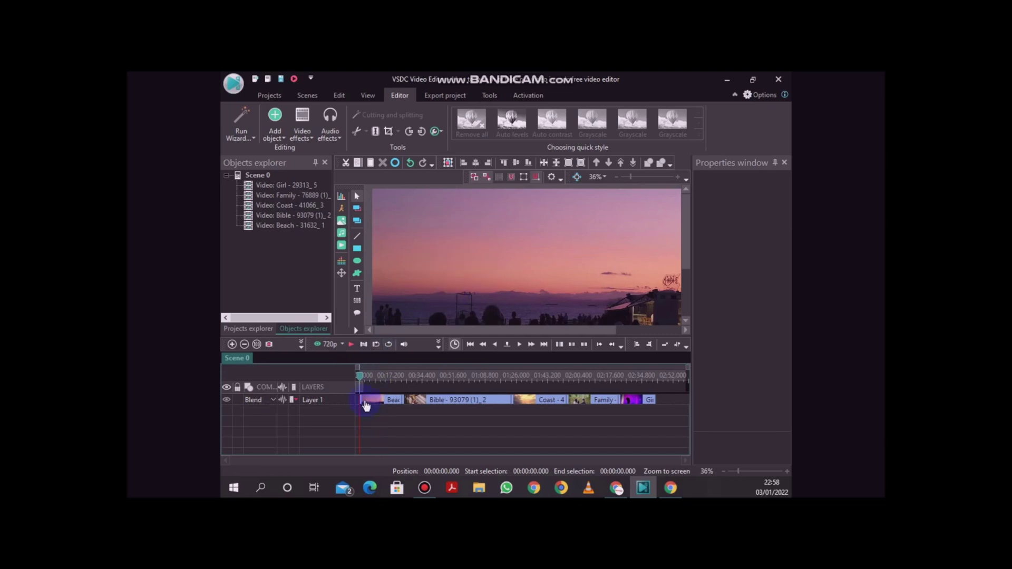
# Select the Girl clip and move the playhead to about 02:00
pyautogui.click(381, 406)
pyautogui.click(429, 406)
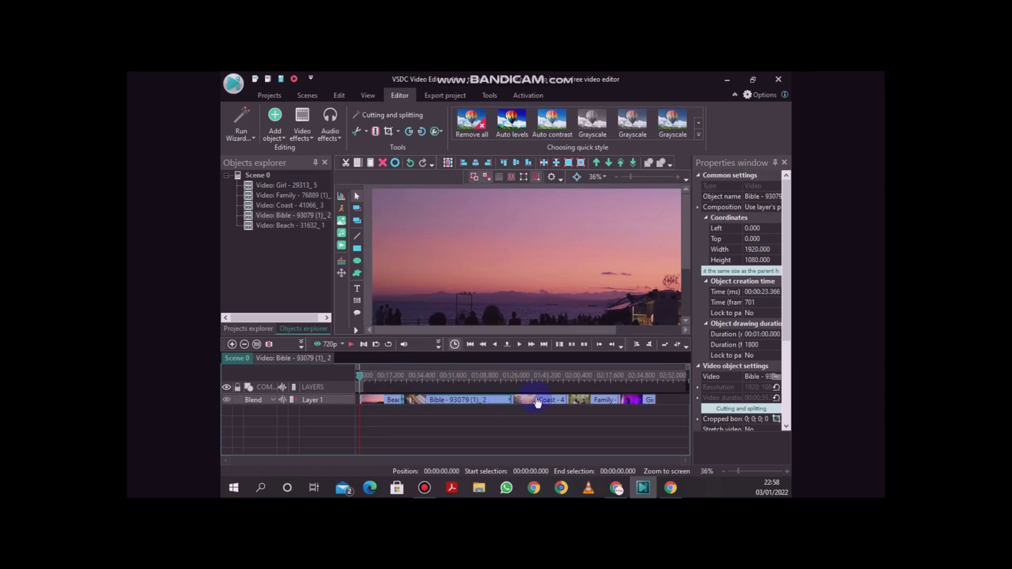
pyautogui.click(605, 403)
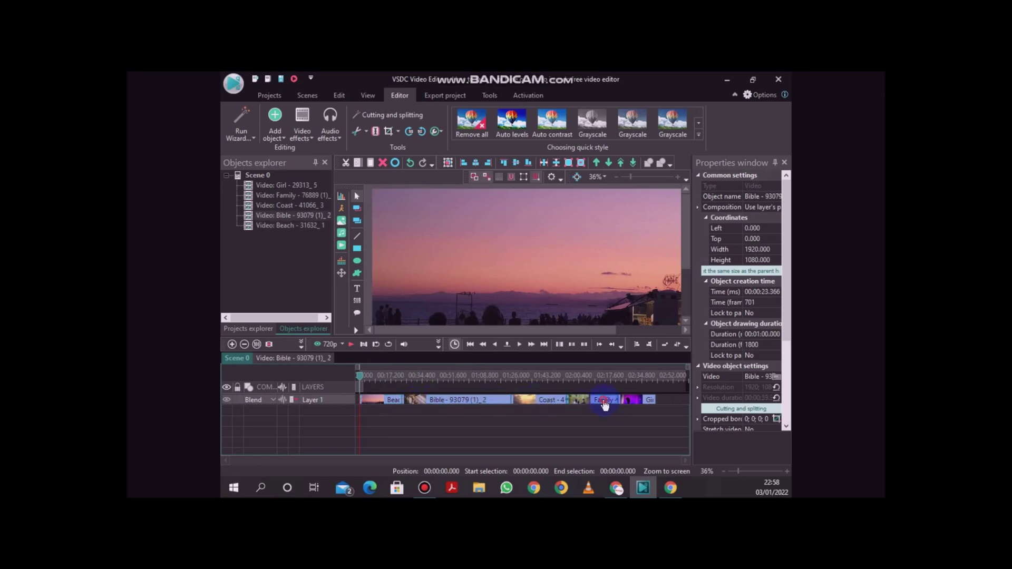
pyautogui.click(632, 404)
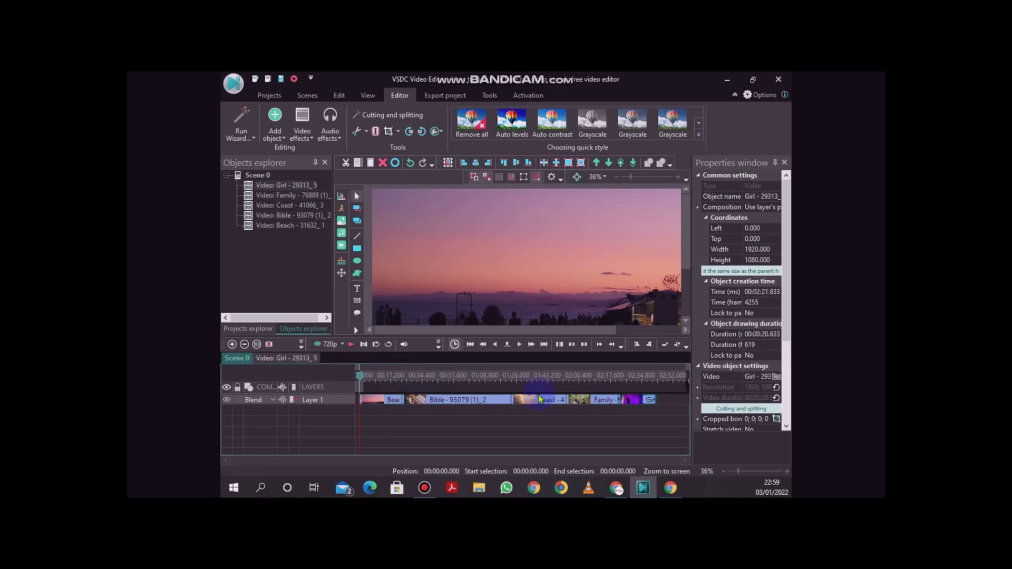
pyautogui.moveTo(361, 376); pyautogui.dragTo(623, 381)
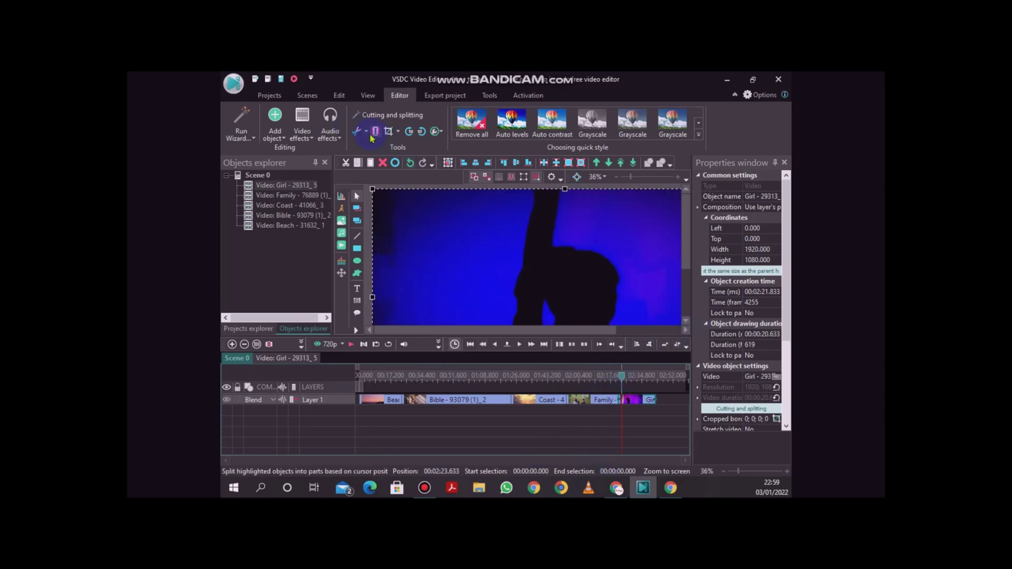
# Trim the end of the Girl clip to 00:00:01.800 and return playback to about 1:59
pyautogui.click(366, 132)
pyautogui.click(381, 170)
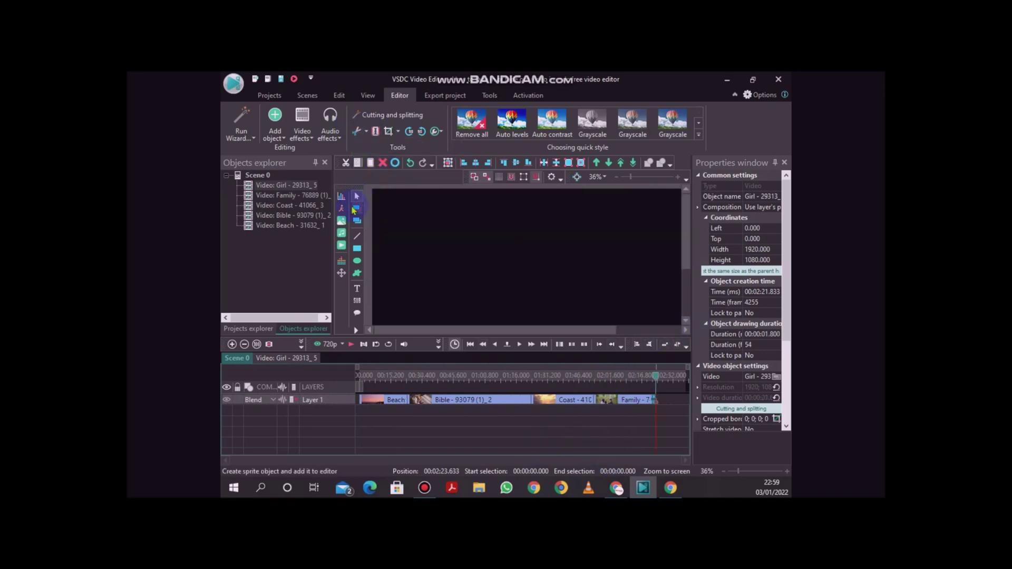
pyautogui.moveTo(656, 384); pyautogui.dragTo(607, 382)
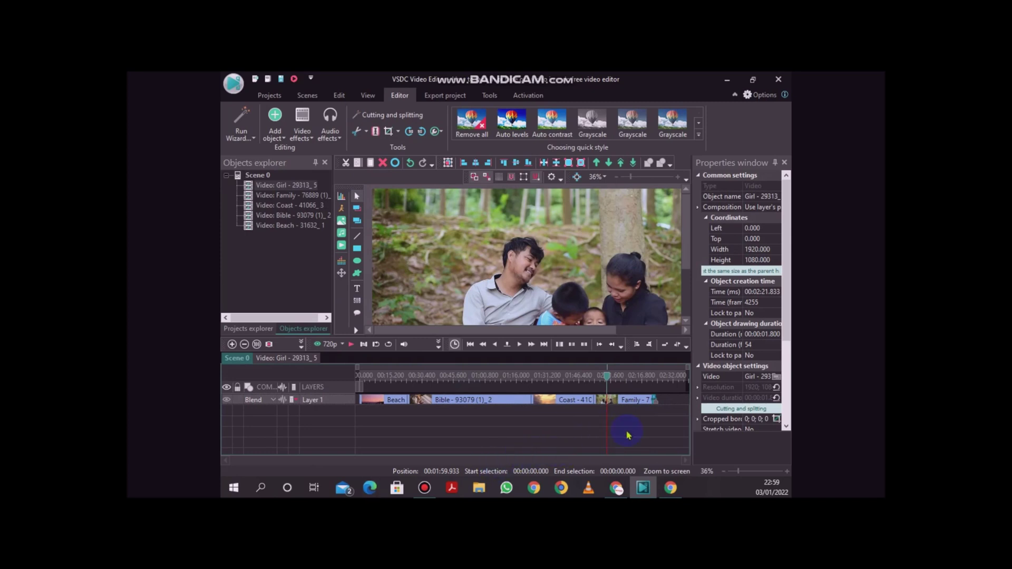
pyautogui.moveTo(572, 405)
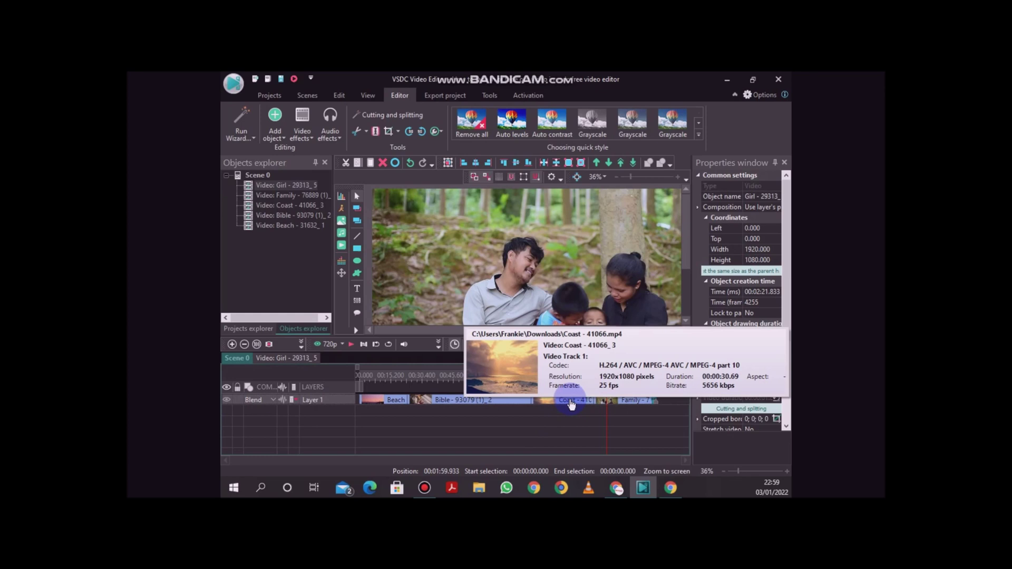
pyautogui.moveTo(654, 398)
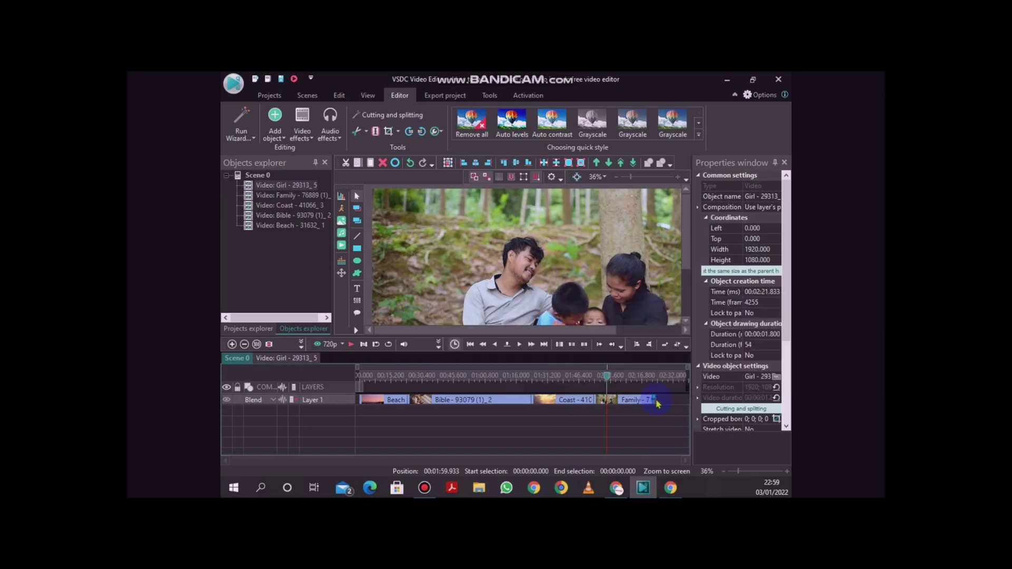
pyautogui.click(622, 402)
pyautogui.moveTo(623, 404); pyautogui.dragTo(584, 425)
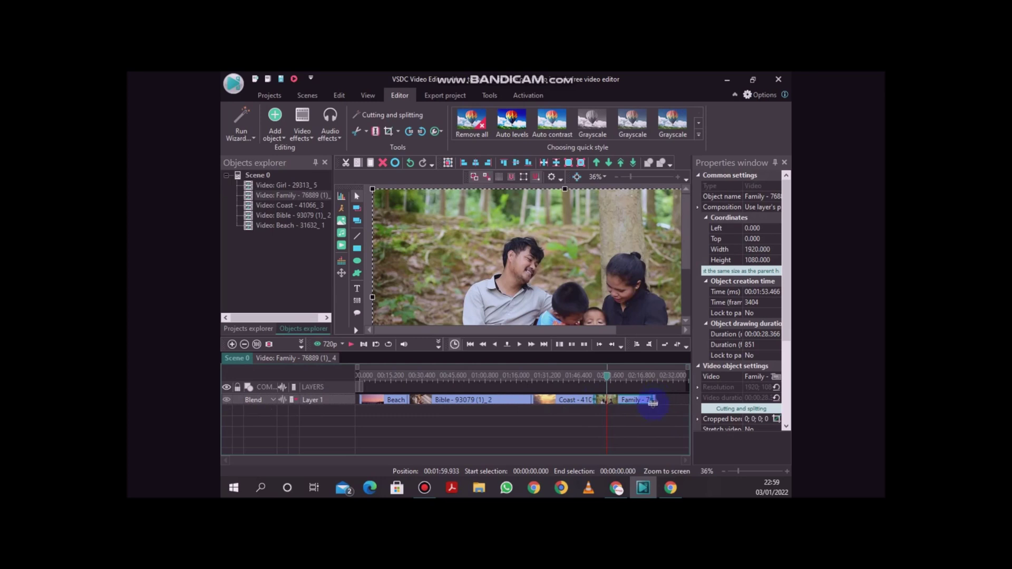
pyautogui.click(655, 403)
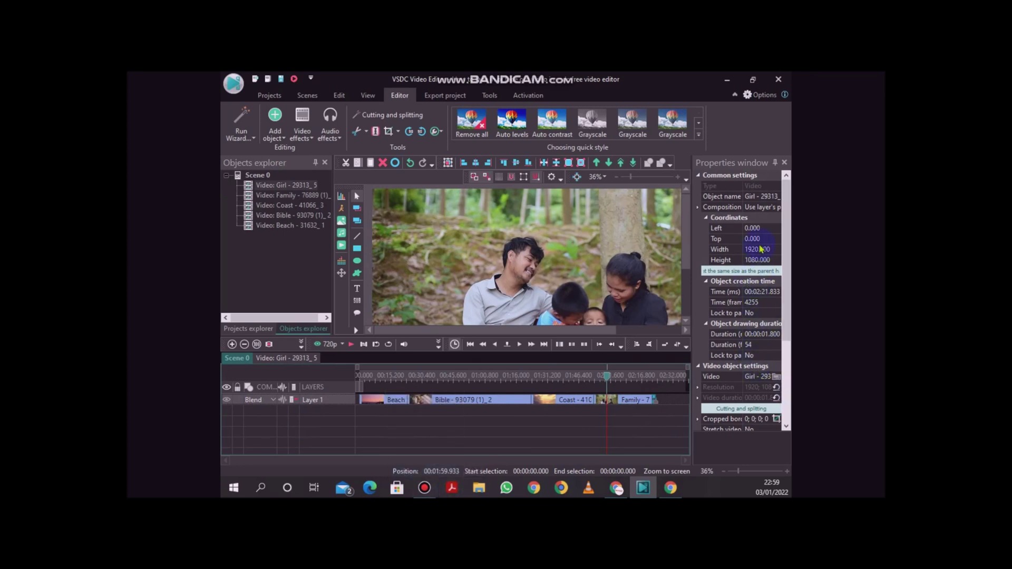
pyautogui.scroll(-1, 751, 238)
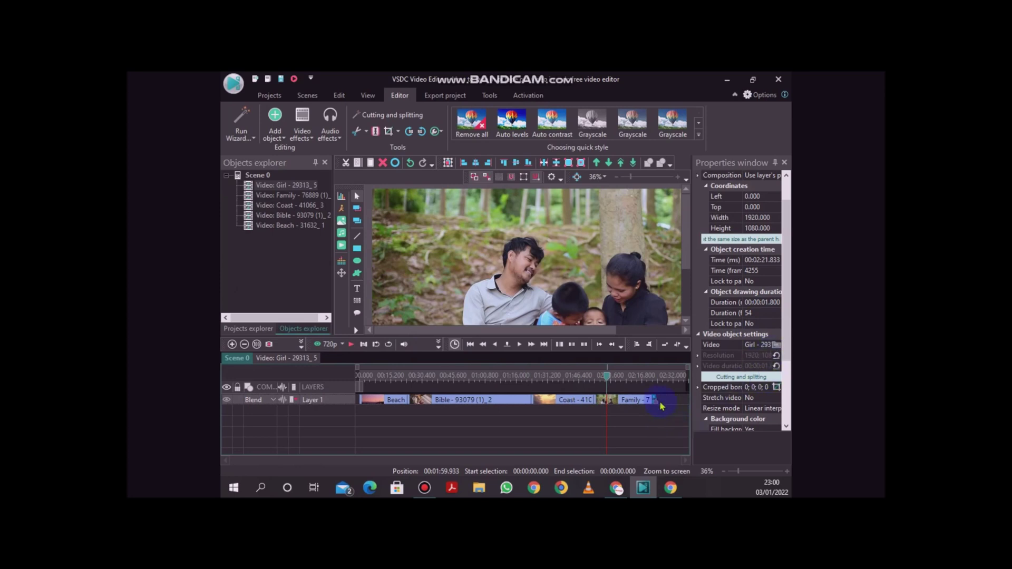
# Select all five clips on Layer 1 and convert them into Sprite 1
pyautogui.moveTo(652, 400)
pyautogui.click(367, 408)
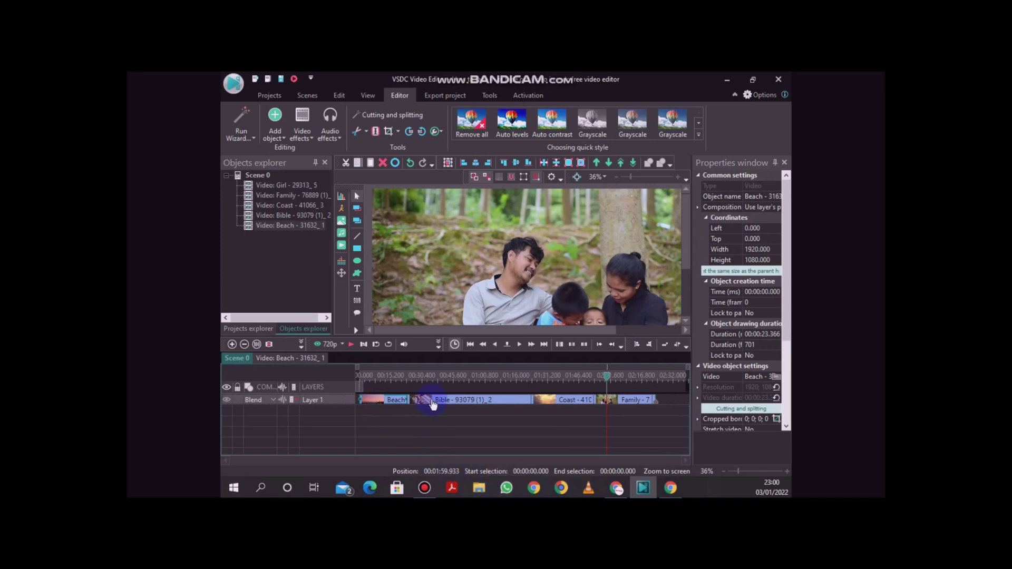
pyautogui.moveTo(432, 404); pyautogui.dragTo(659, 405)
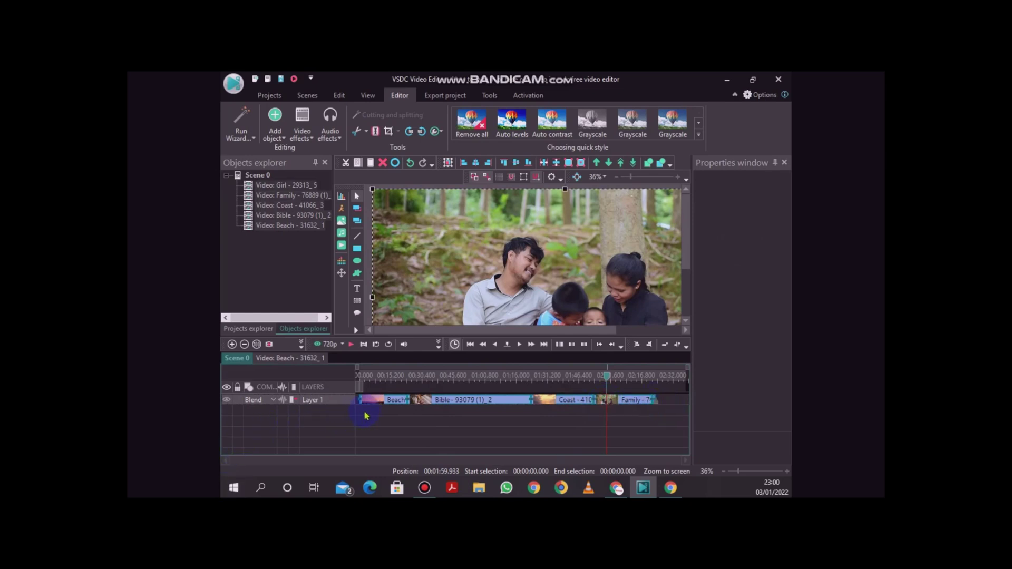
pyautogui.rightClick(427, 401)
pyautogui.click(475, 315)
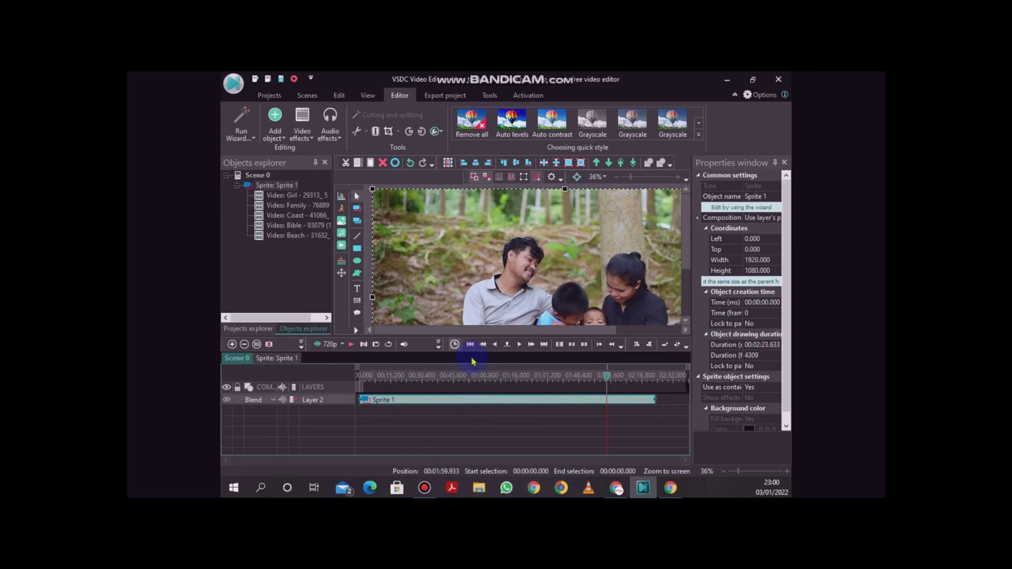
# Nudge Sprite 1 along the timeline and return the playhead to the beginning
pyautogui.moveTo(466, 401)
pyautogui.mouseDown()
pyautogui.moveTo(609, 404)
pyautogui.moveTo(368, 402)
pyautogui.moveTo(646, 409)
pyautogui.moveTo(452, 409)
pyautogui.mouseUp()
pyautogui.moveTo(606, 375); pyautogui.dragTo(551, 376)
pyautogui.moveTo(420, 401)
pyautogui.mouseDown()
pyautogui.moveTo(451, 406)
pyautogui.moveTo(402, 406)
pyautogui.moveTo(416, 403)
pyautogui.mouseUp()
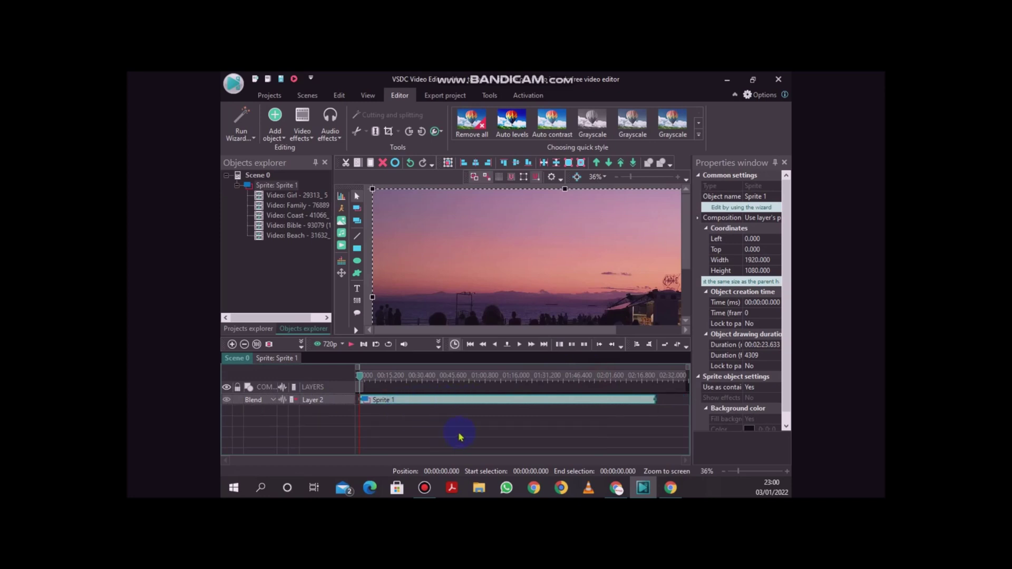
# Undo twice to ungroup Sprite 1, then select the Family clip
pyautogui.click(409, 165)
pyautogui.click(409, 166)
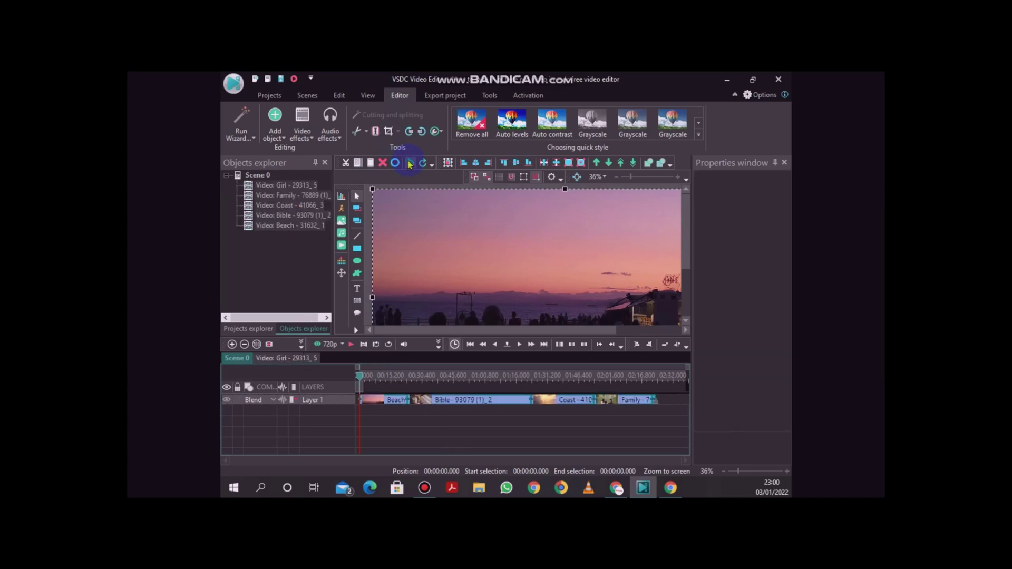
pyautogui.click(361, 399)
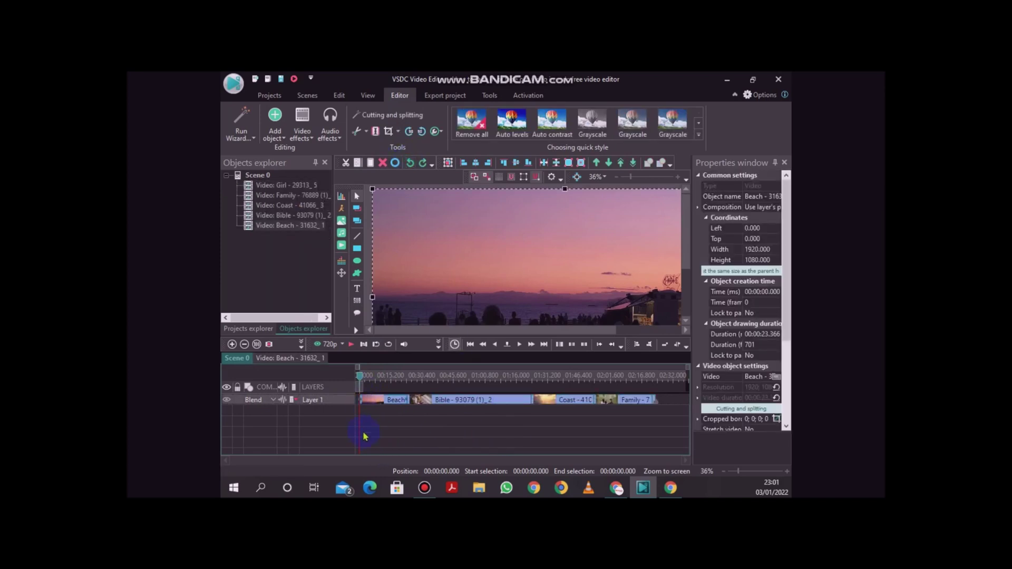
pyautogui.click(651, 398)
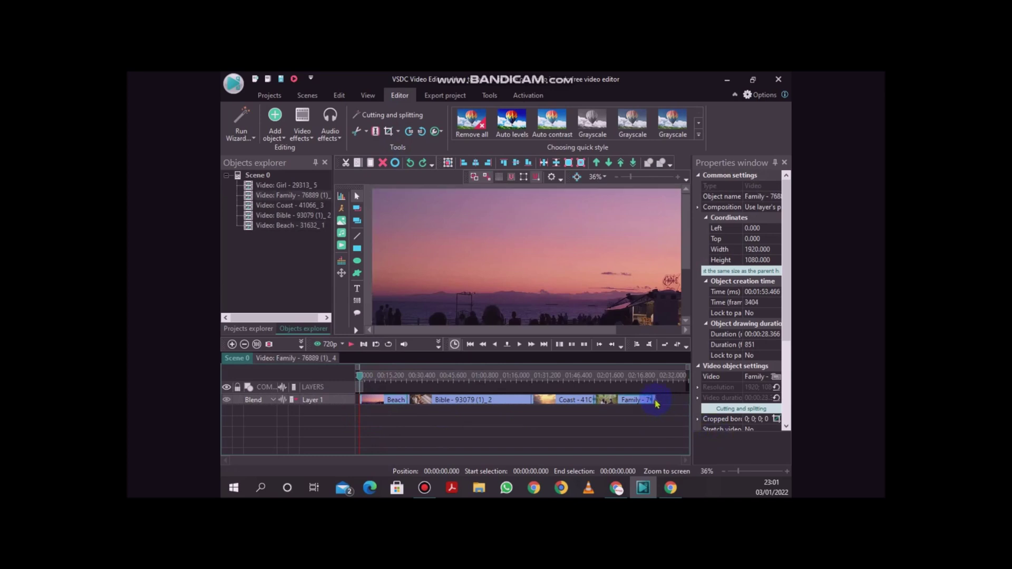
pyautogui.click(650, 401)
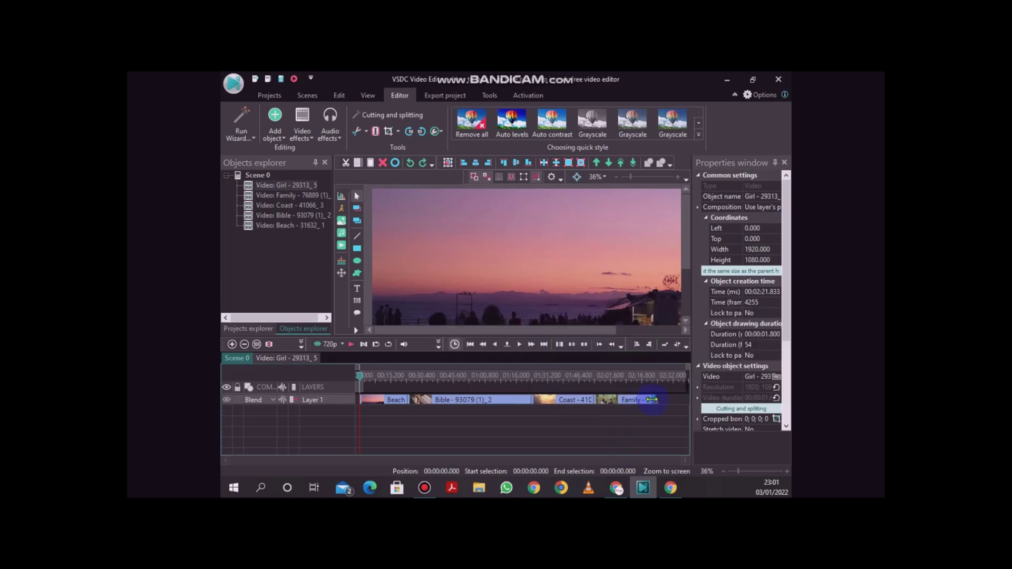
# Shift Bible and Beach later and place Family at 00:00:00 on Layer 1
pyautogui.moveTo(638, 401)
pyautogui.mouseDown()
pyautogui.moveTo(655, 412)
pyautogui.moveTo(573, 402)
pyautogui.moveTo(621, 401)
pyautogui.mouseUp()
pyautogui.moveTo(506, 402); pyautogui.dragTo(561, 401)
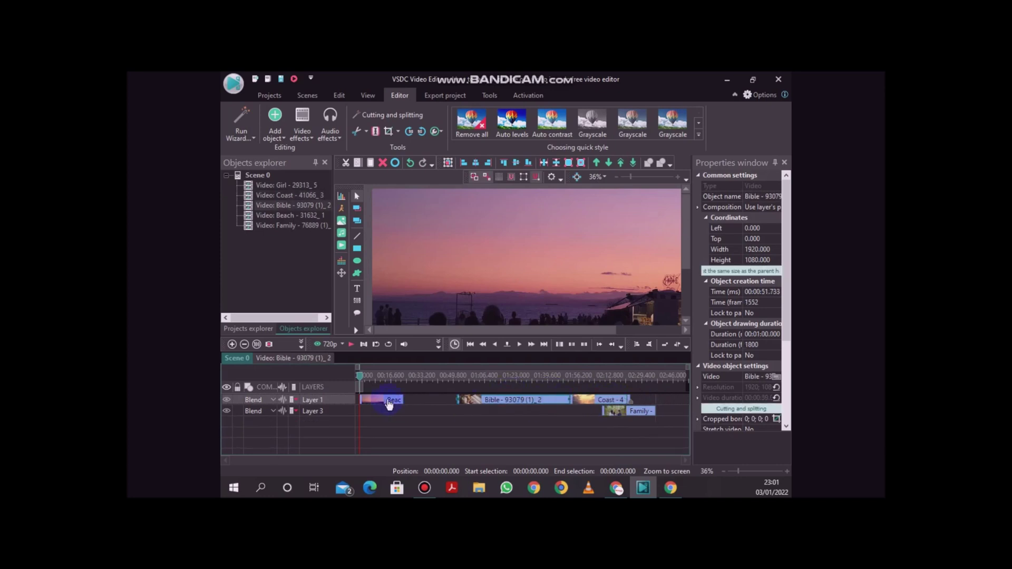
pyautogui.moveTo(384, 402); pyautogui.dragTo(459, 405)
pyautogui.moveTo(630, 410); pyautogui.dragTo(416, 404)
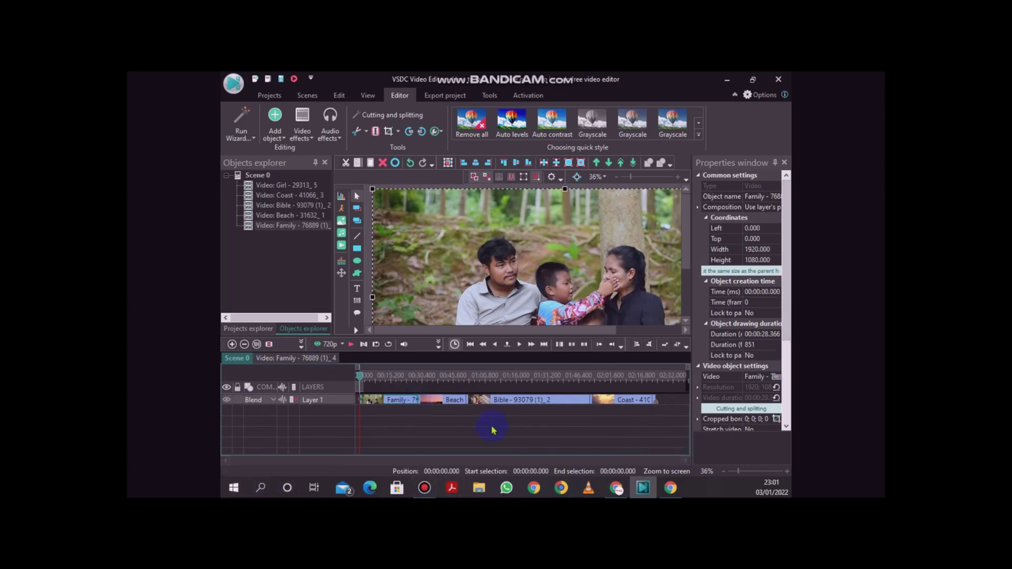
# Convert the Layer 1 clips into Sprite 2 and drag it to start at 00:00:49.433
pyautogui.click(433, 402)
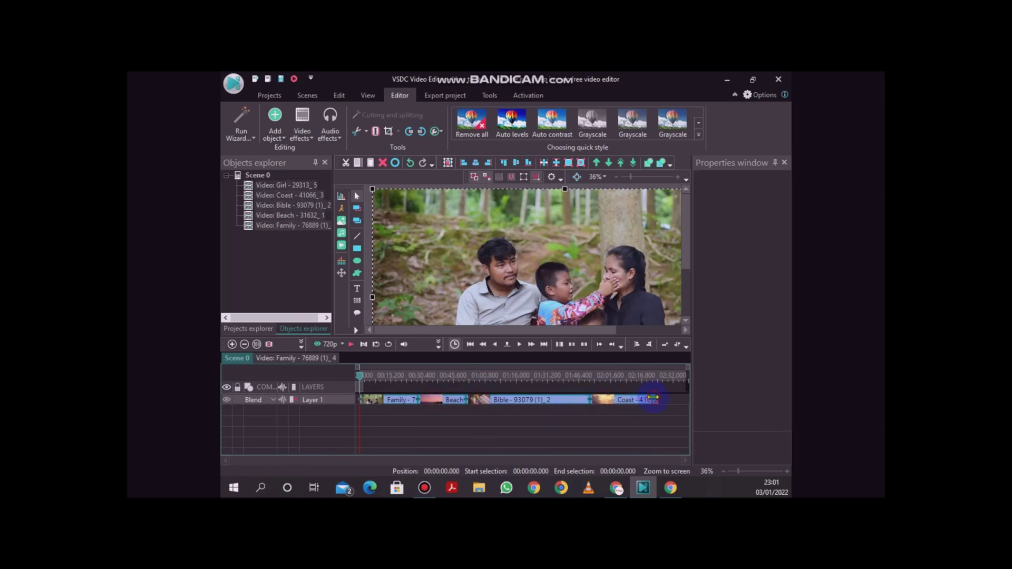
pyautogui.rightClick(536, 398)
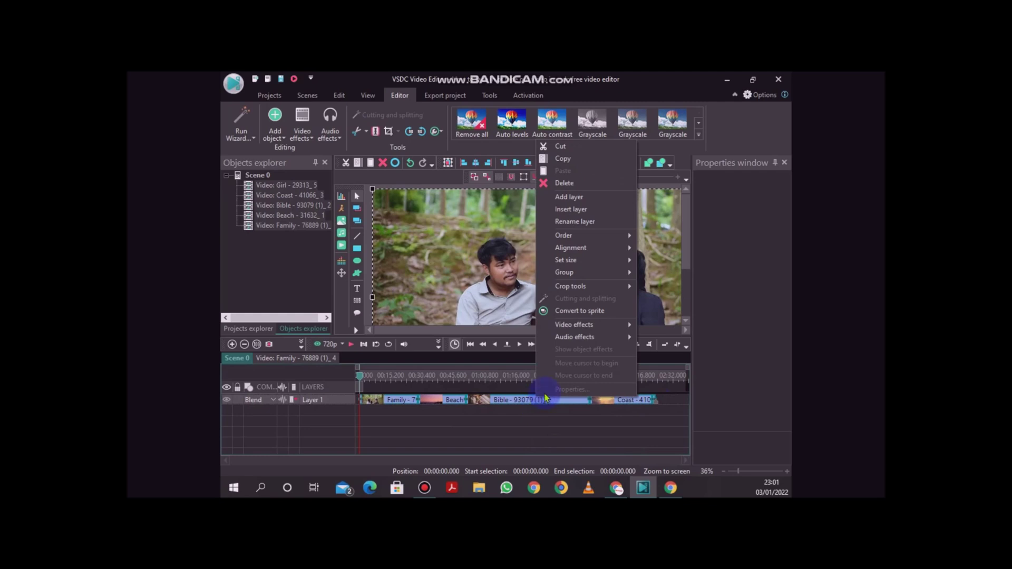
pyautogui.click(577, 310)
pyautogui.click(446, 402)
pyautogui.moveTo(447, 405); pyautogui.dragTo(548, 409)
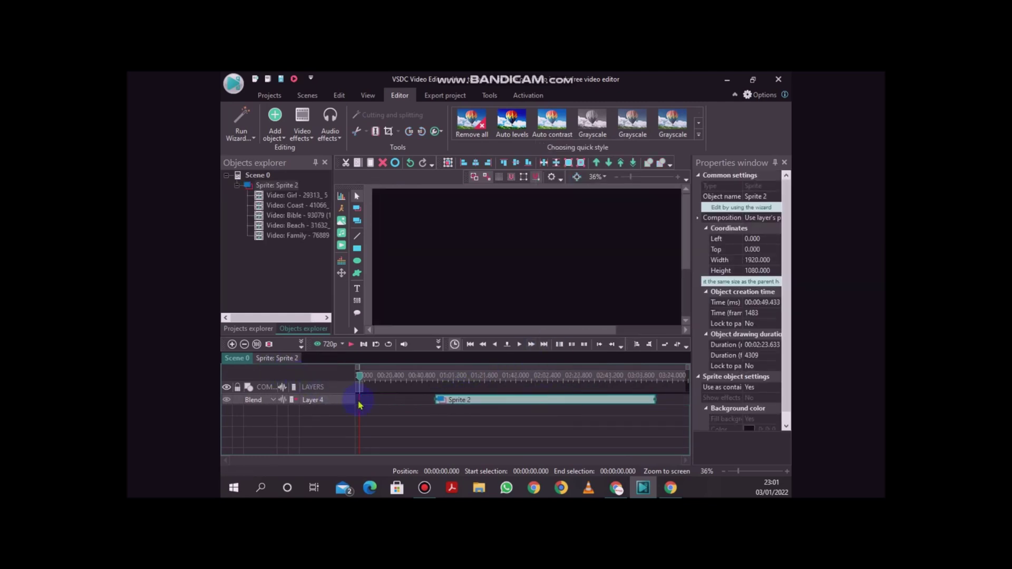